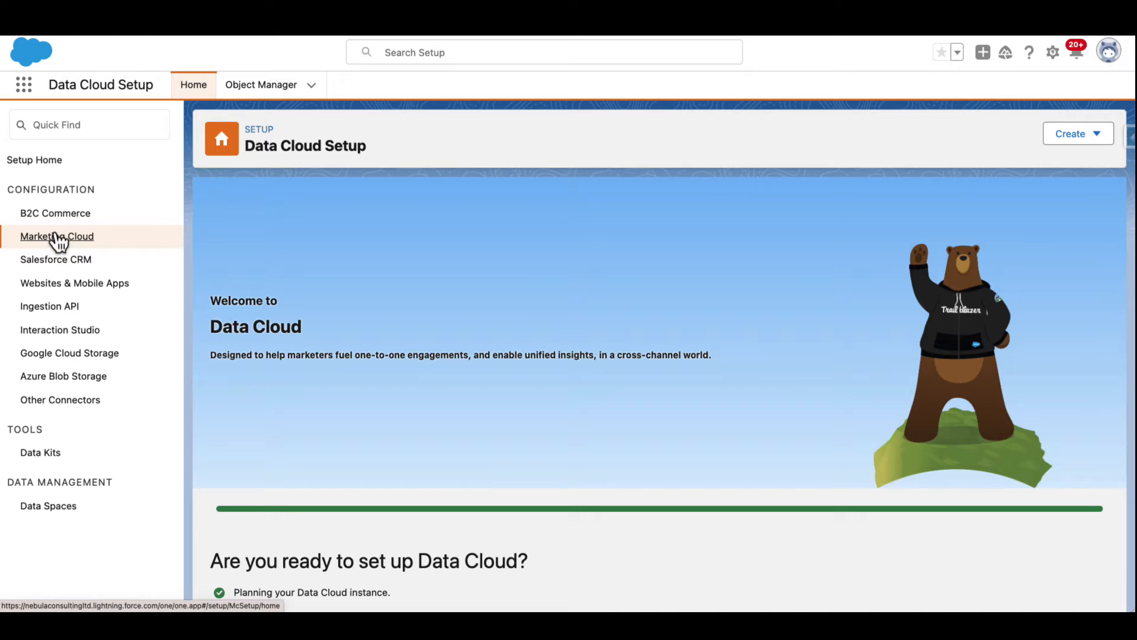
Open the Marketing Cloud connector setup and authenticate with the Marketing Cloud account credentials
{"action": "left_click", "coordinate": [58, 237]}
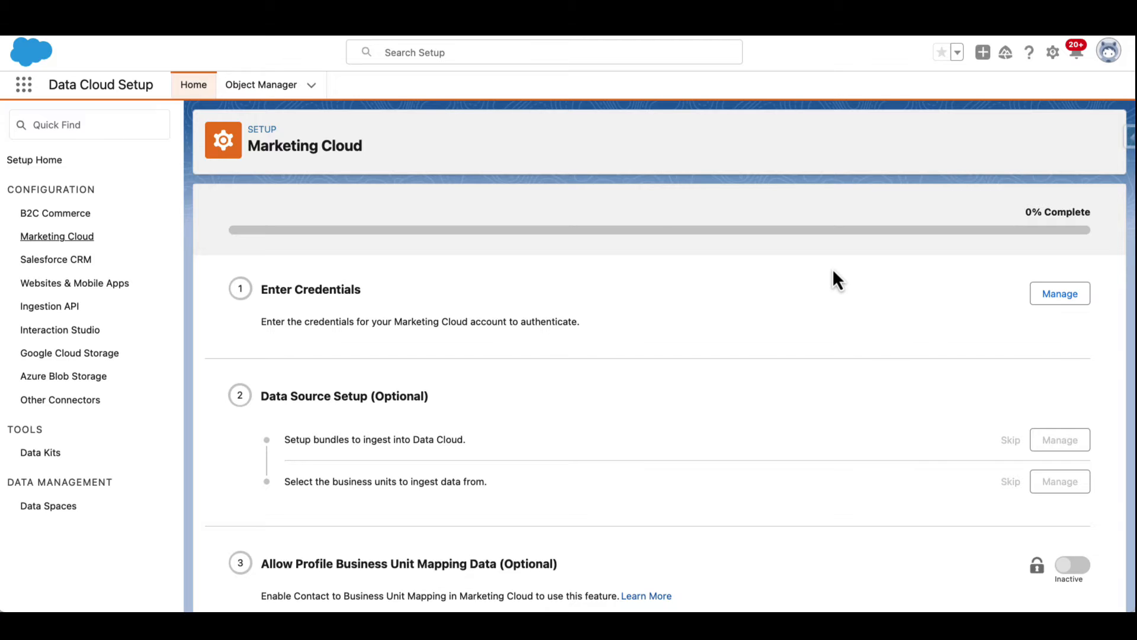
{"action": "left_click", "coordinate": [1066, 303]}
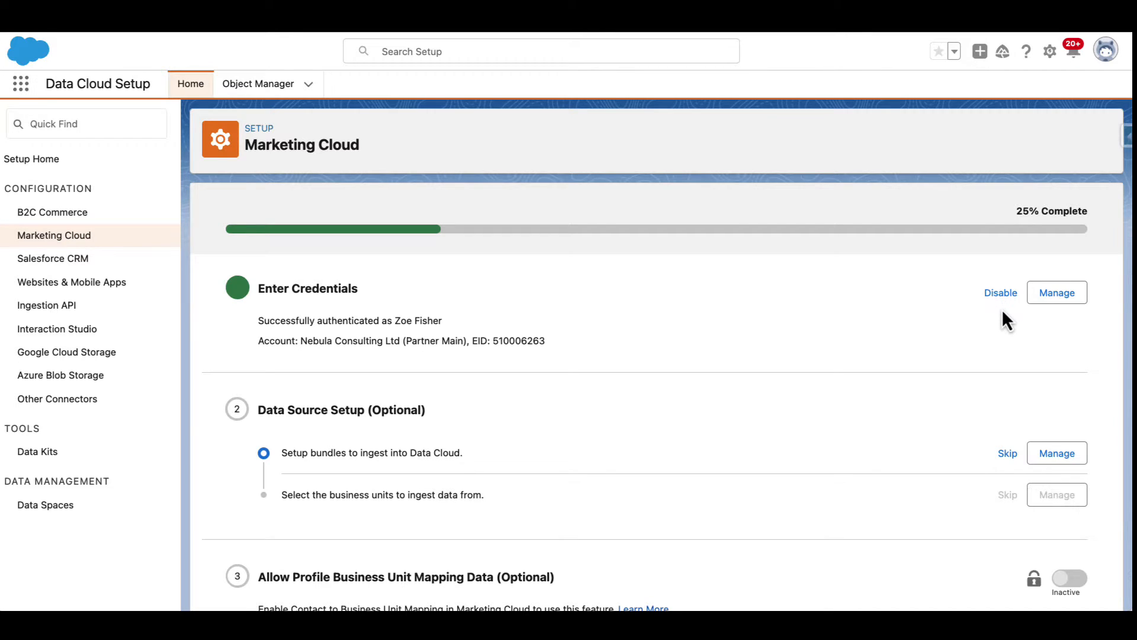
Set up the ingestion bundles, enabling Email, MobileConnect and MobilePush for Data Cloud
{"action": "scroll", "coordinate": [1001, 308], "scroll_direction": "down", "scroll_amount": 3}
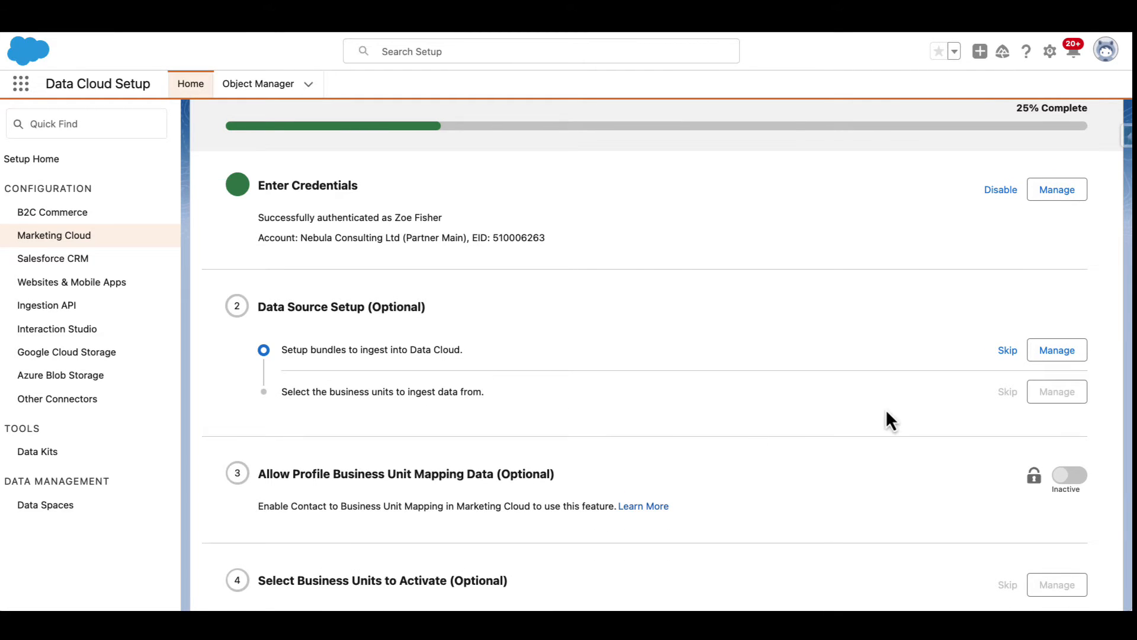
{"action": "left_click", "coordinate": [1066, 354]}
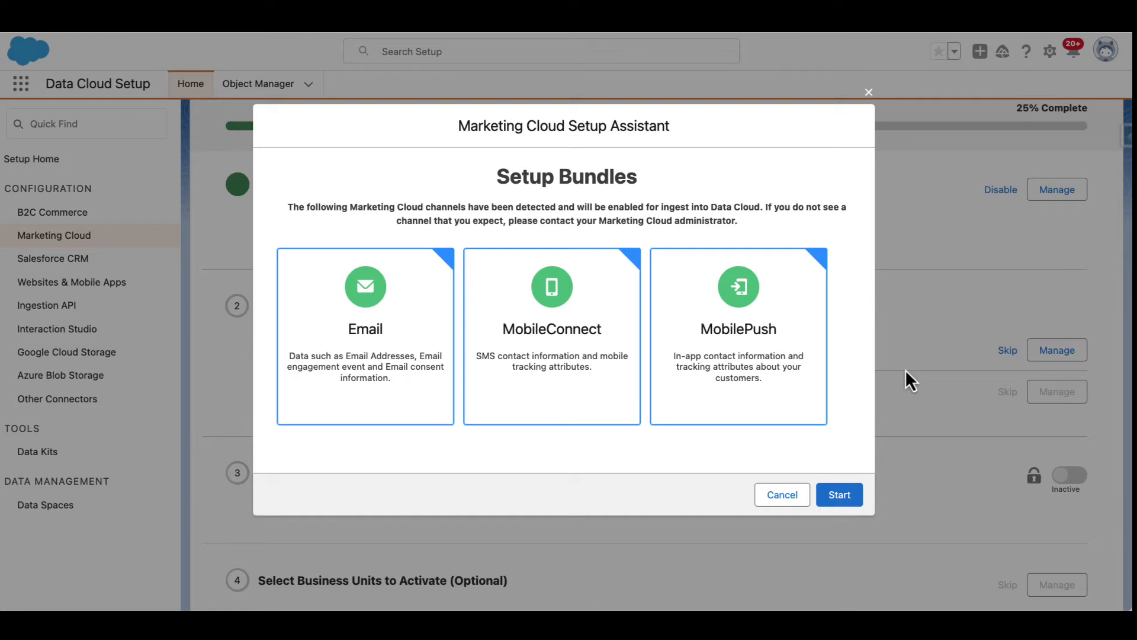
{"action": "left_click", "coordinate": [841, 502]}
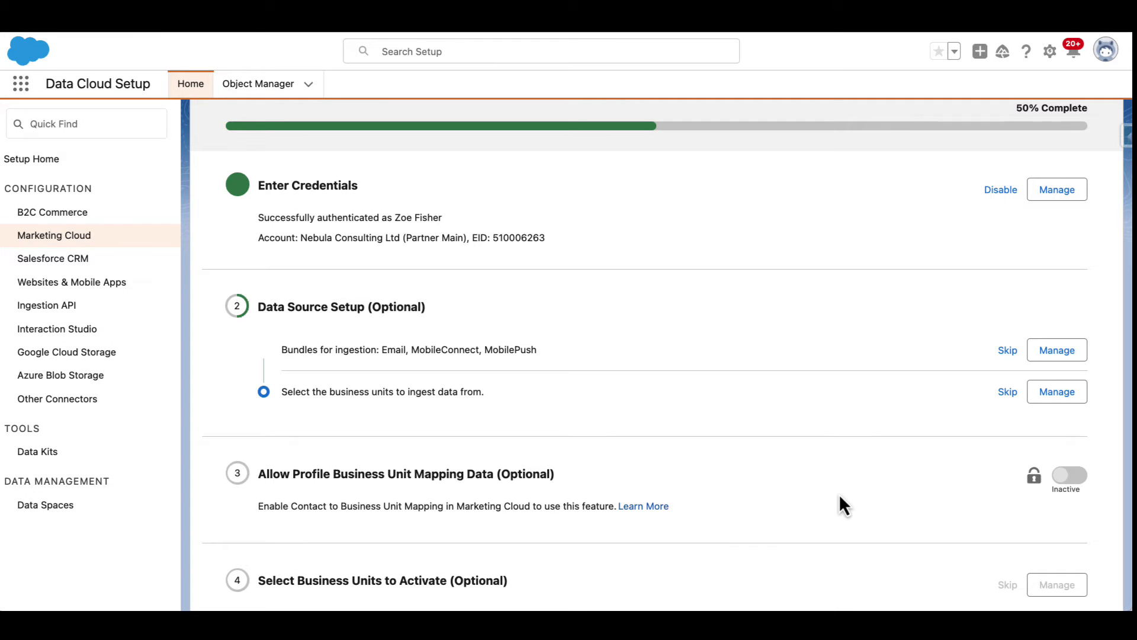
Save the business unit selection for data ingestion with Nebula Consulting Ltd (Partner Main) selected
{"action": "left_click", "coordinate": [1050, 399]}
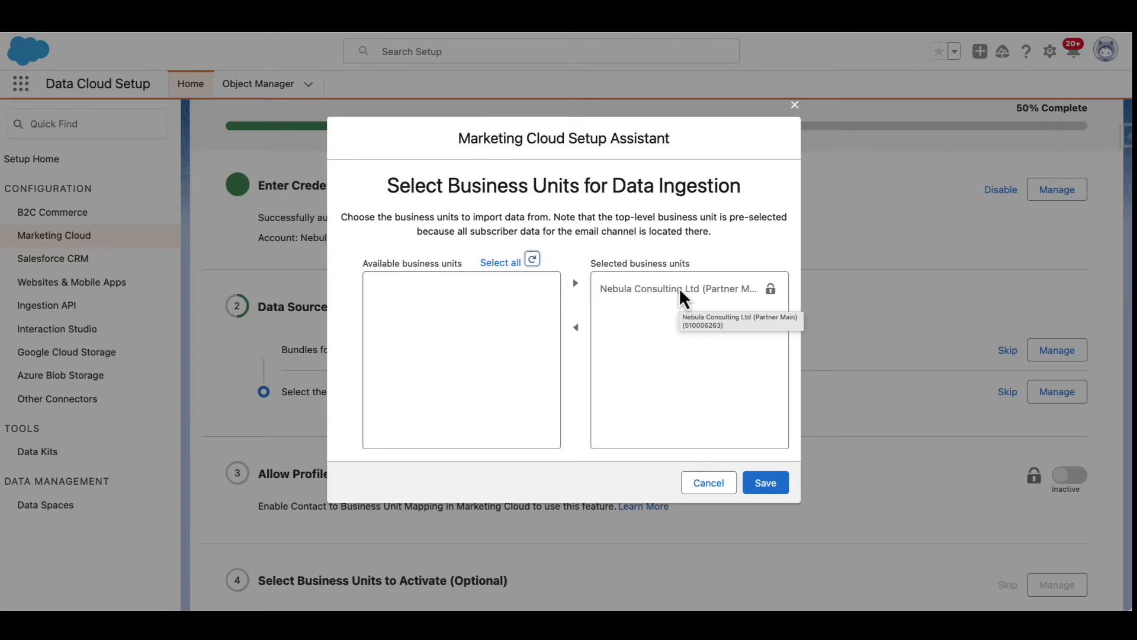
{"action": "left_click", "coordinate": [776, 490]}
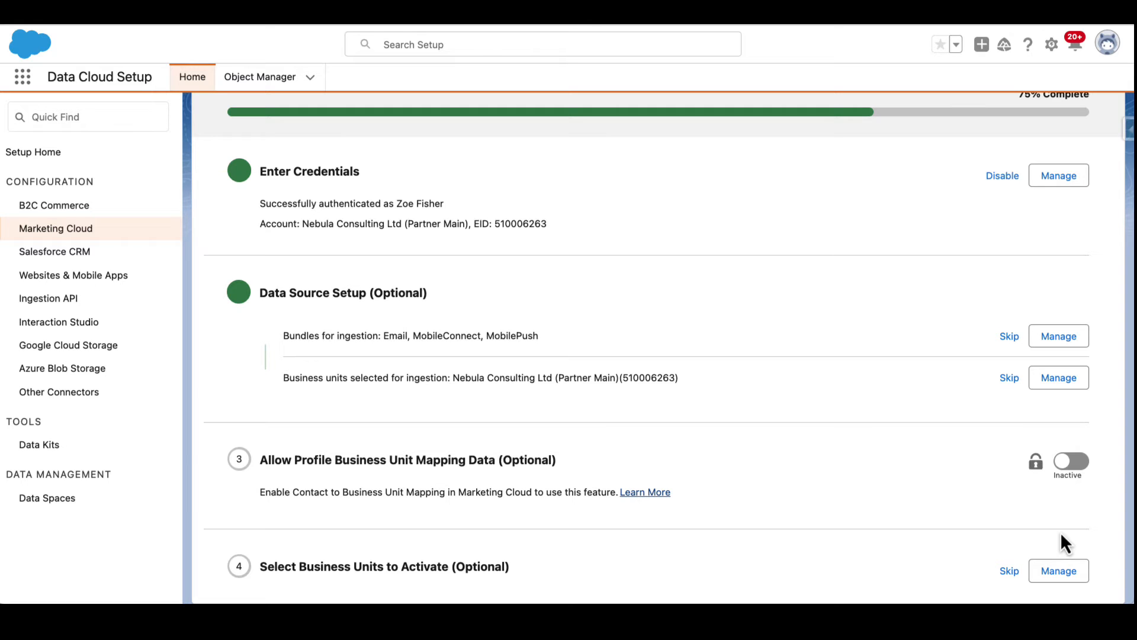
Select Nebula Consulting Ltd (Partner Main) as the business unit to activate and save
{"action": "left_click", "coordinate": [1060, 571]}
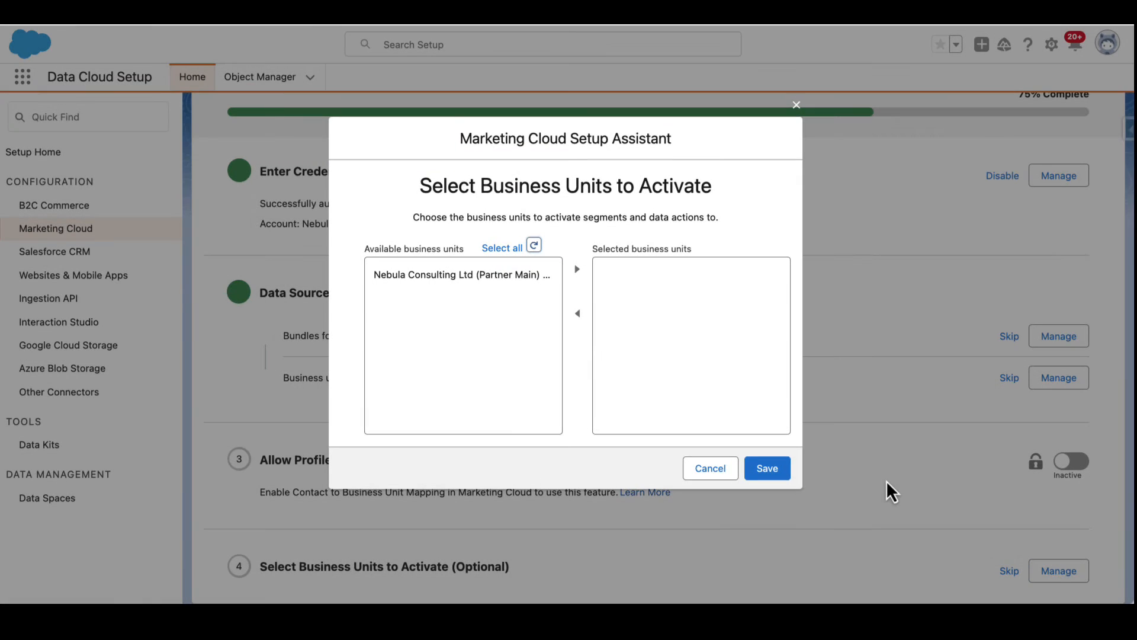
{"action": "left_click", "coordinate": [489, 280]}
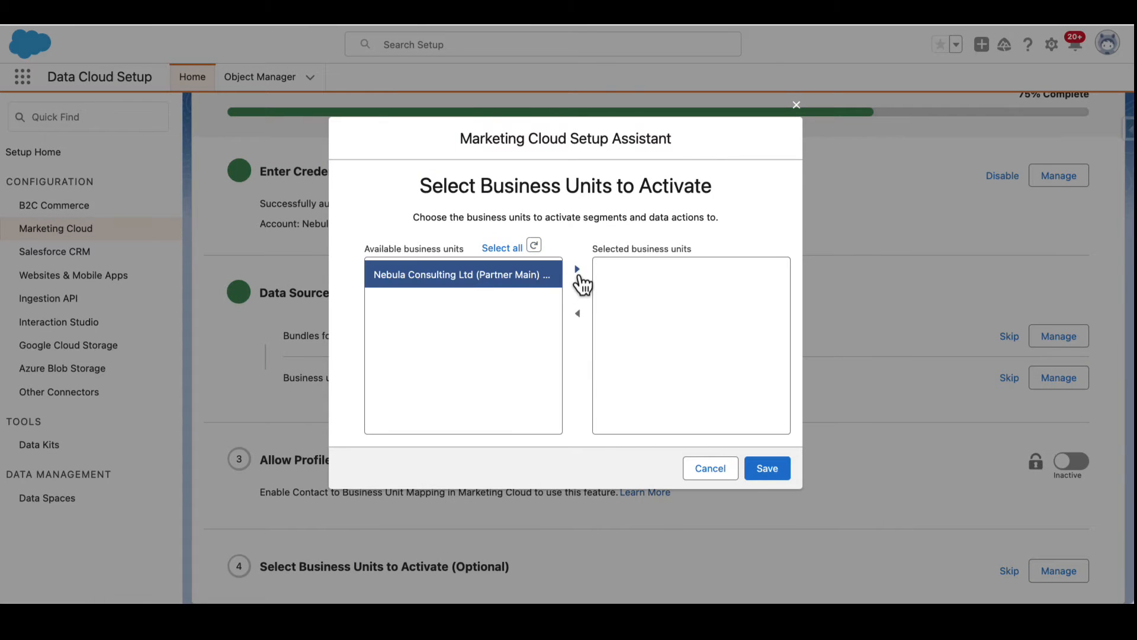
{"action": "left_click", "coordinate": [578, 270]}
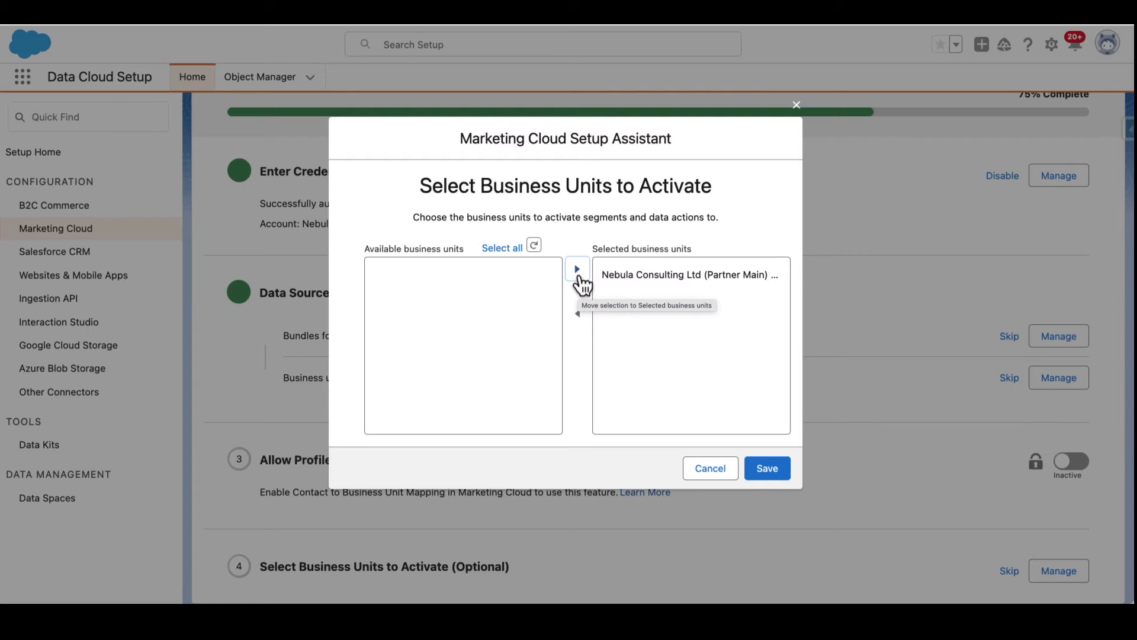
{"action": "left_click", "coordinate": [778, 474]}
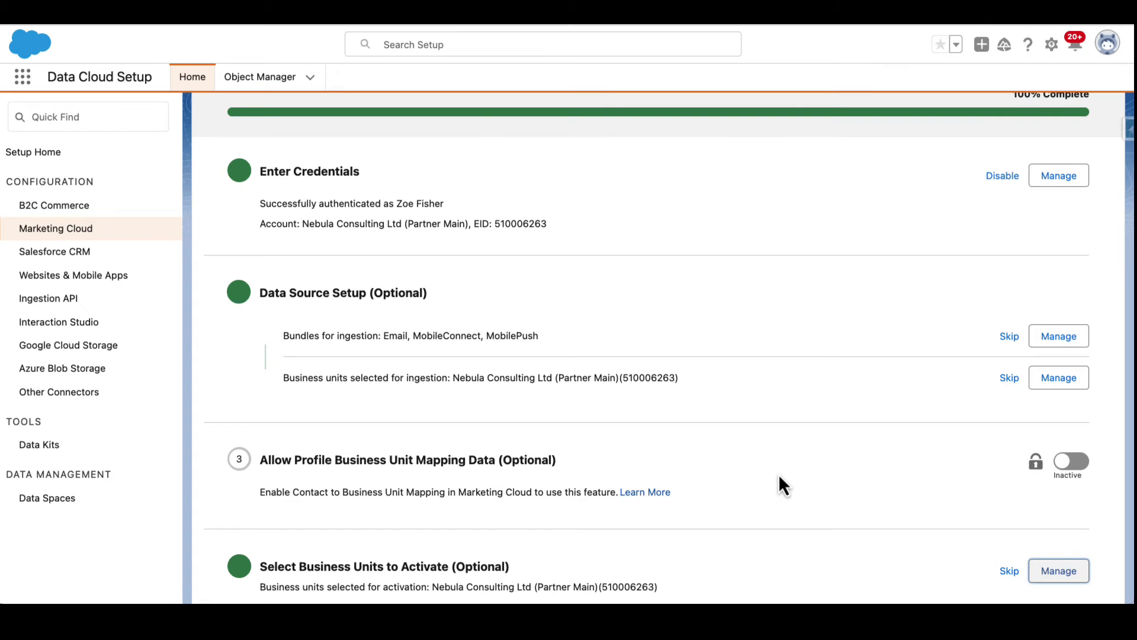
In Data Cloud, start a new data stream using Marketing Cloud as the source
{"action": "scroll", "coordinate": [723, 431], "scroll_direction": "up", "scroll_amount": 3}
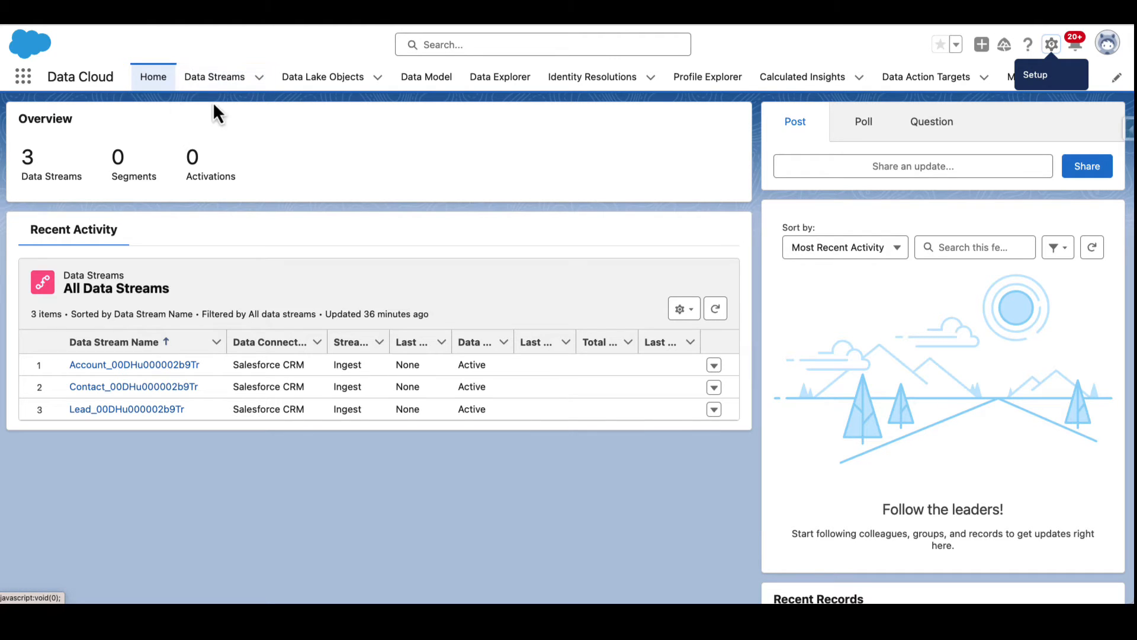
{"action": "left_click", "coordinate": [240, 86]}
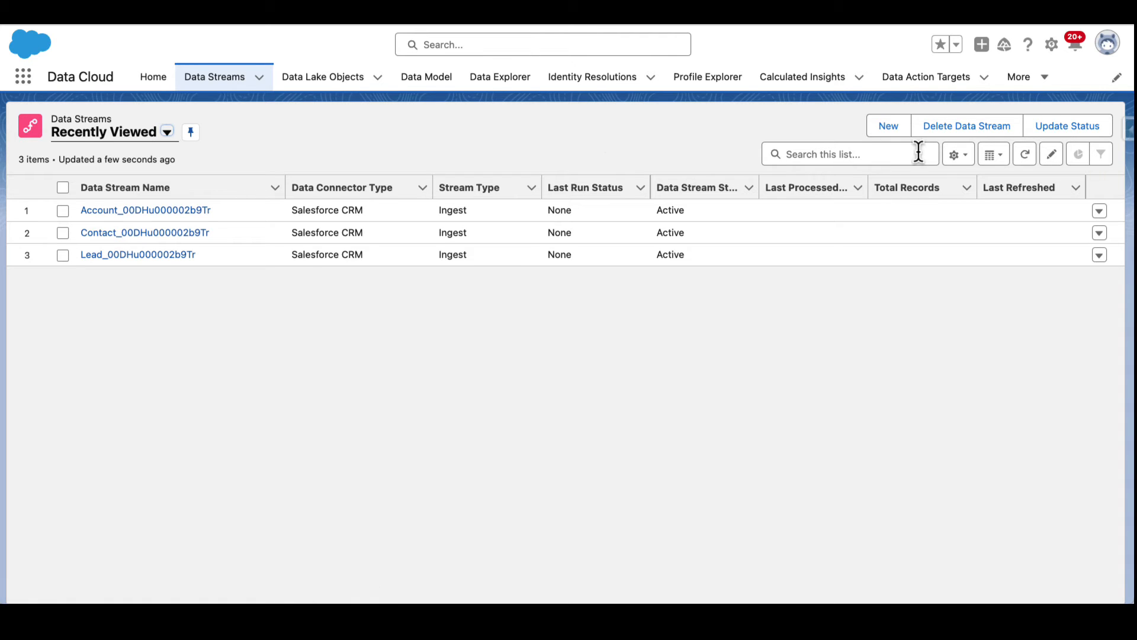
{"action": "left_click", "coordinate": [900, 138]}
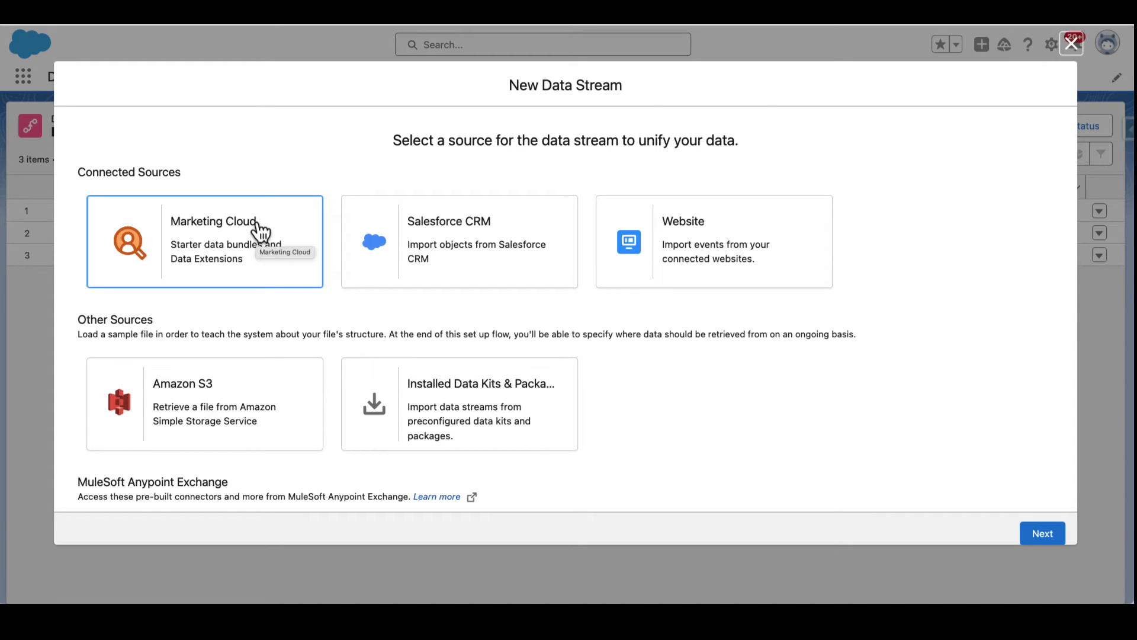
{"action": "left_click", "coordinate": [260, 226]}
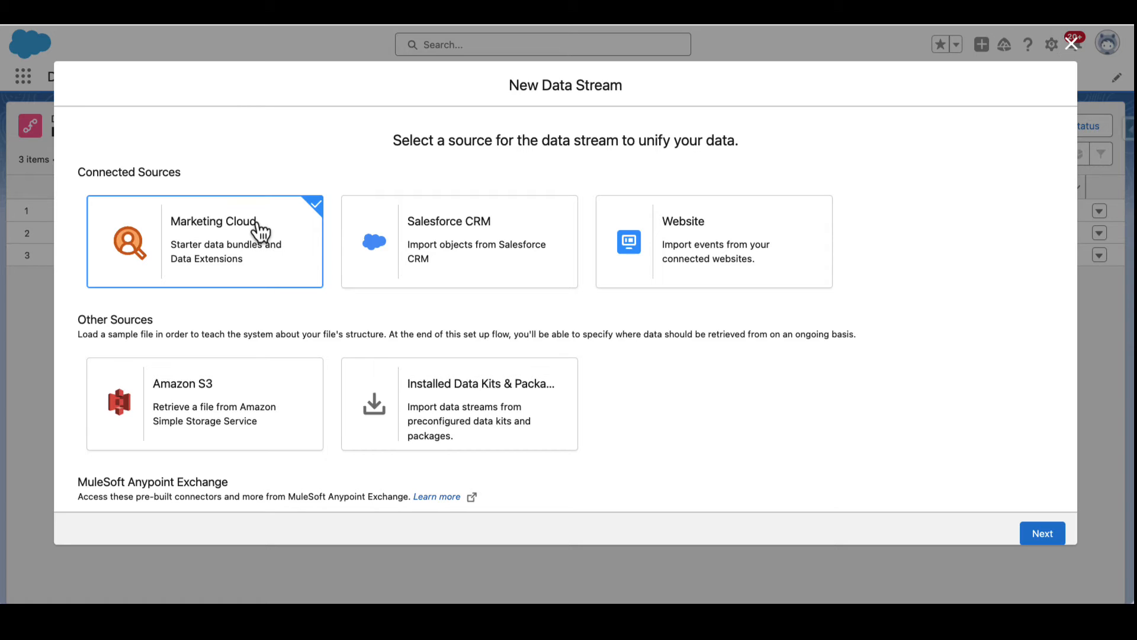
{"action": "left_click", "coordinate": [1031, 533]}
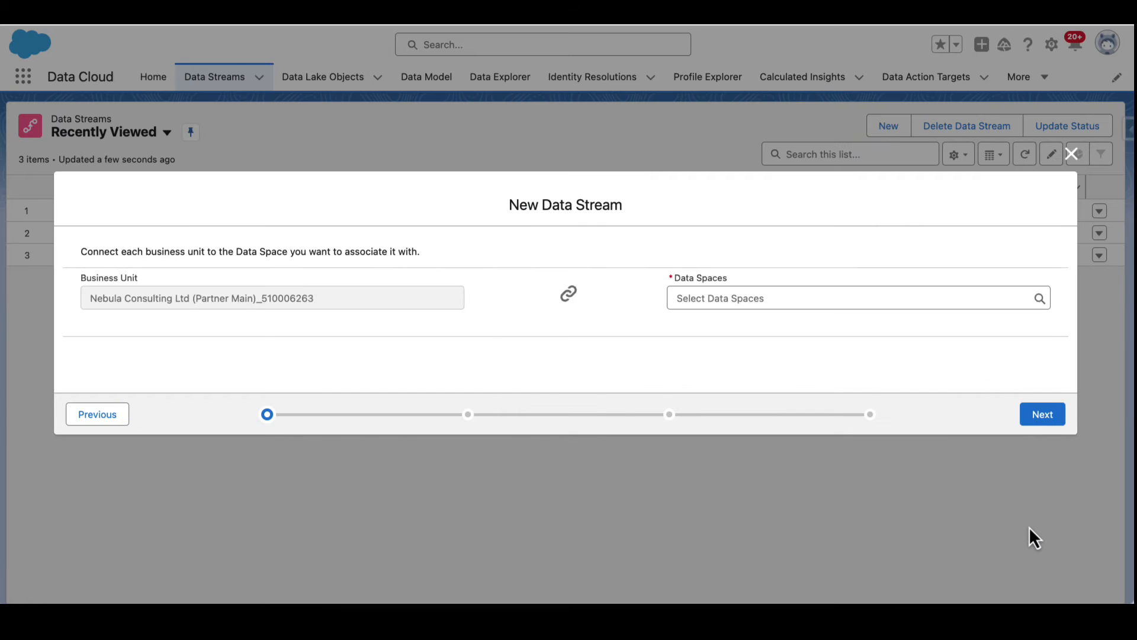
Link the business unit to the default data space and continue
{"action": "left_click", "coordinate": [781, 298]}
{"action": "left_click", "coordinate": [725, 330]}
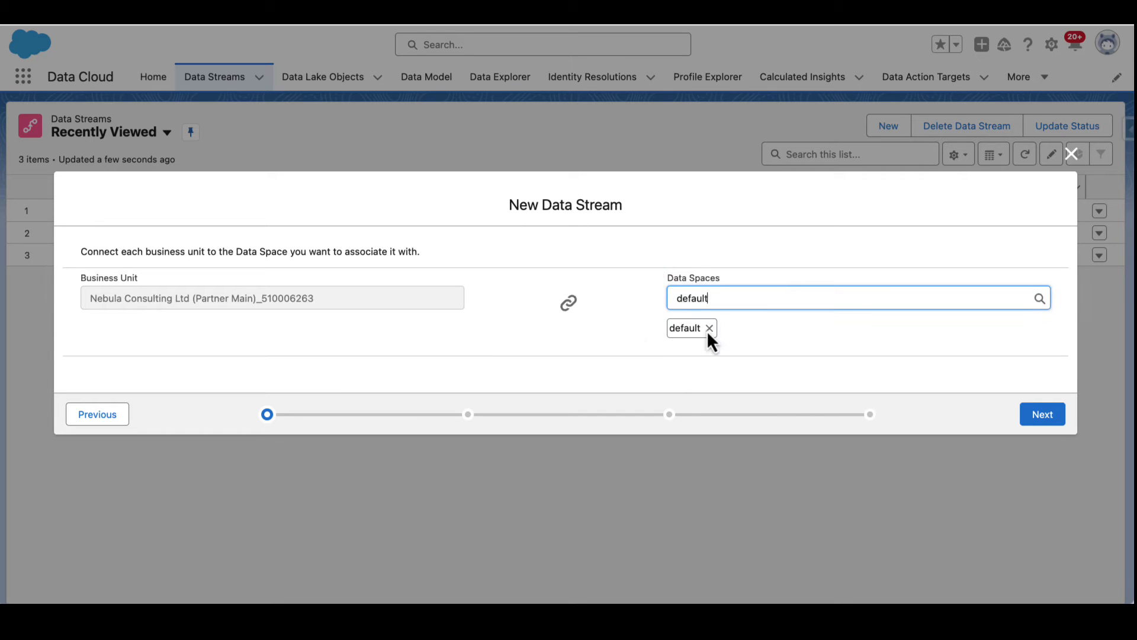
{"action": "left_click", "coordinate": [1054, 422]}
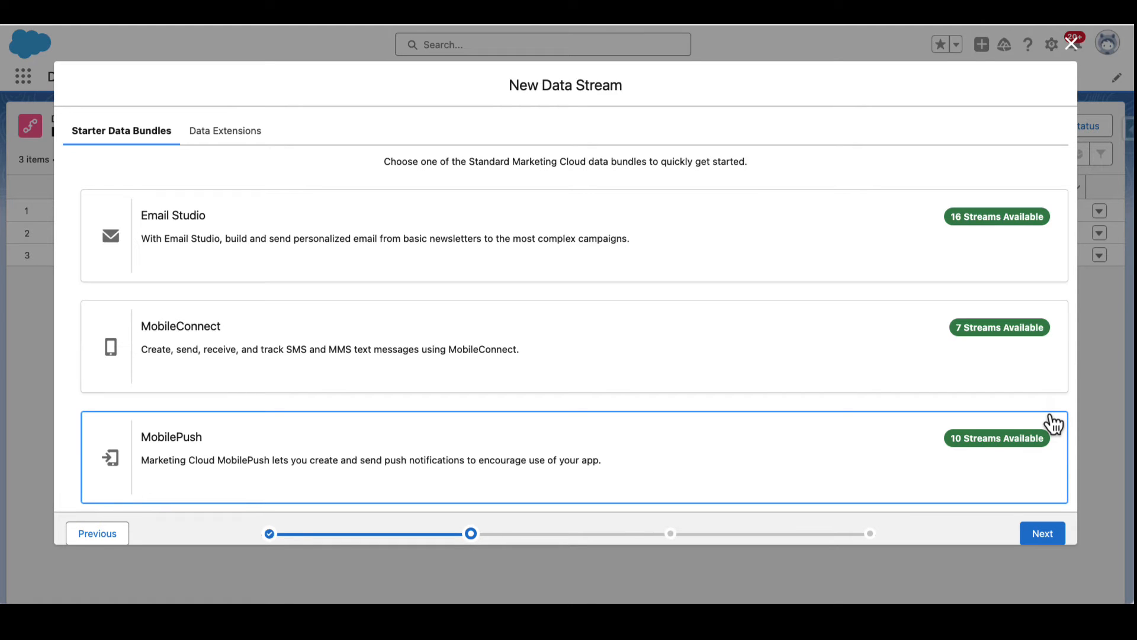
Choose the Email Studio starter data bundle and accept its field definitions
{"action": "left_click", "coordinate": [672, 219]}
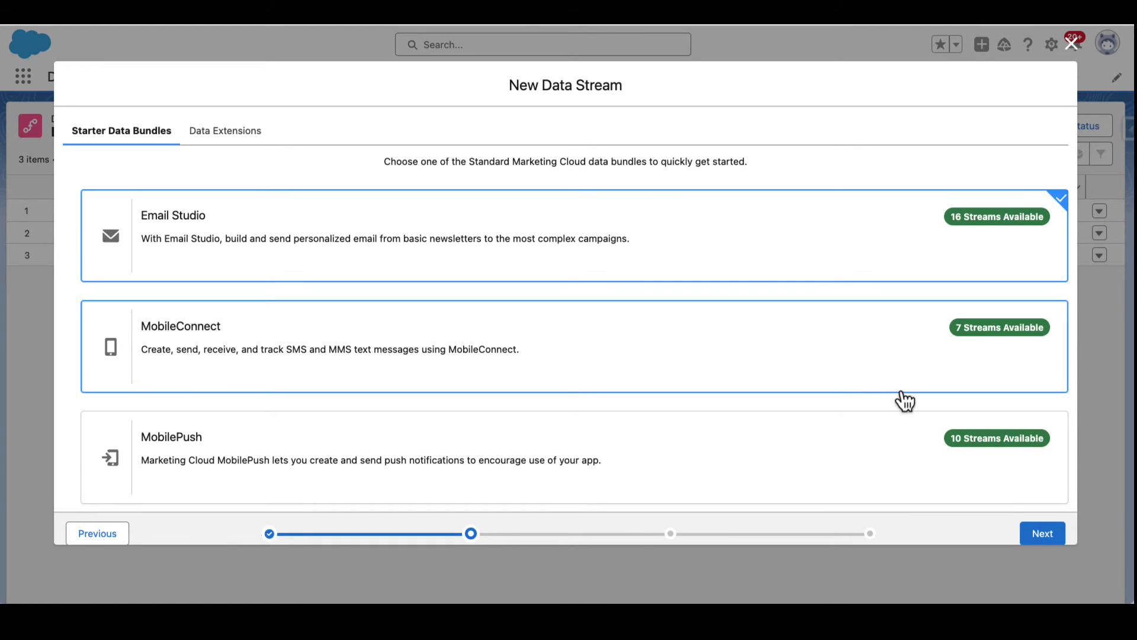
{"action": "left_click", "coordinate": [1032, 535]}
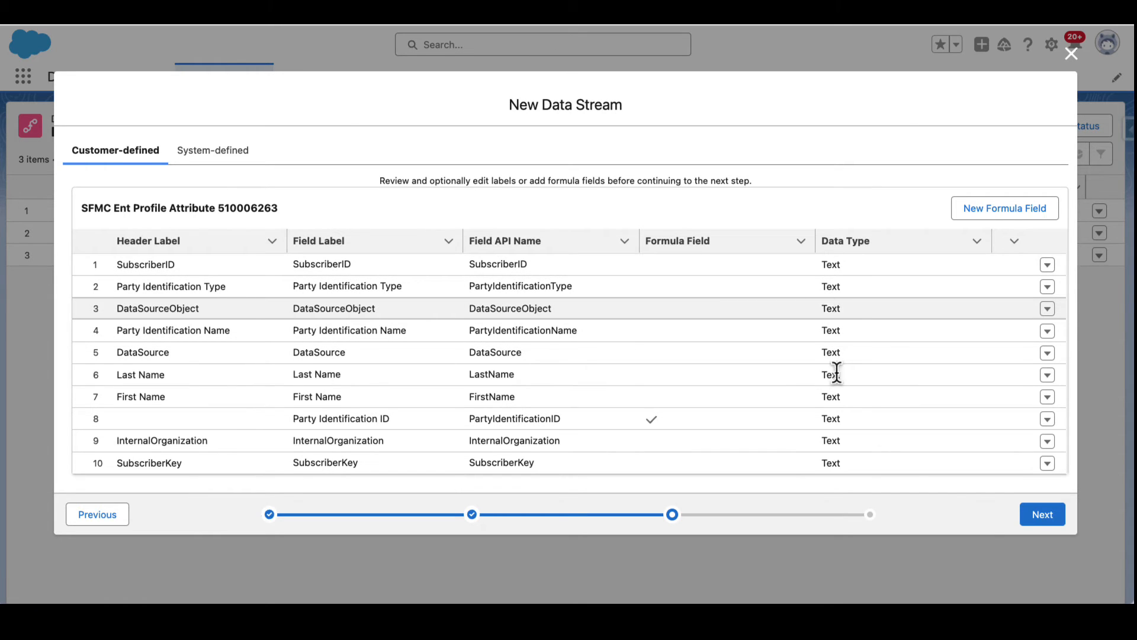
{"action": "left_click", "coordinate": [1044, 517]}
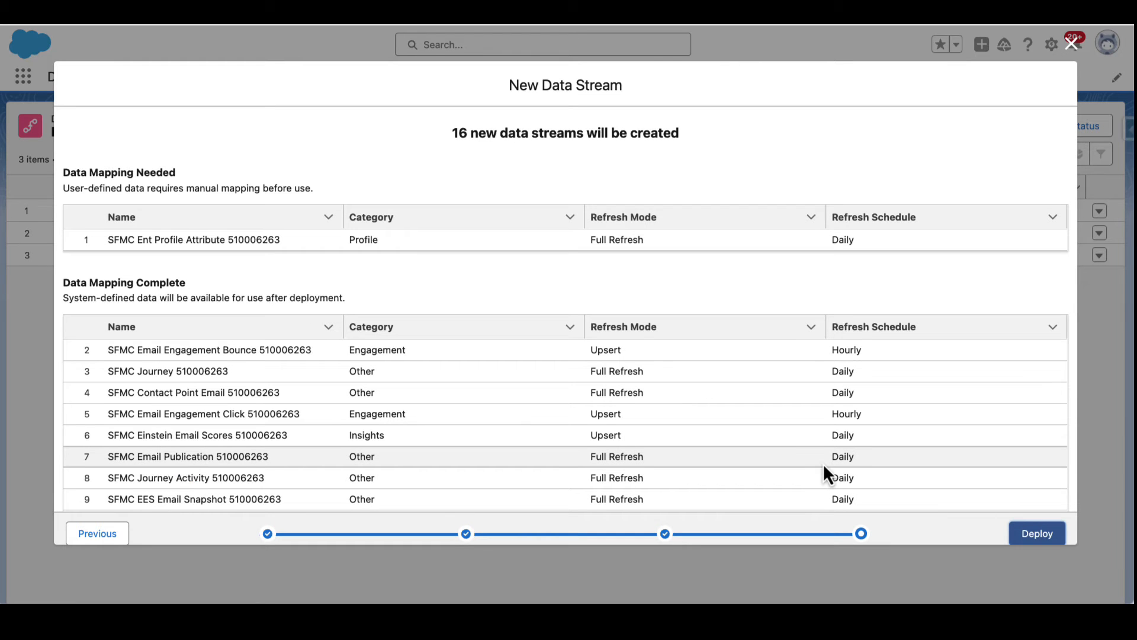
Review the list of data streams to be created and deploy them
{"action": "scroll", "coordinate": [823, 463], "scroll_direction": "down", "scroll_amount": 3}
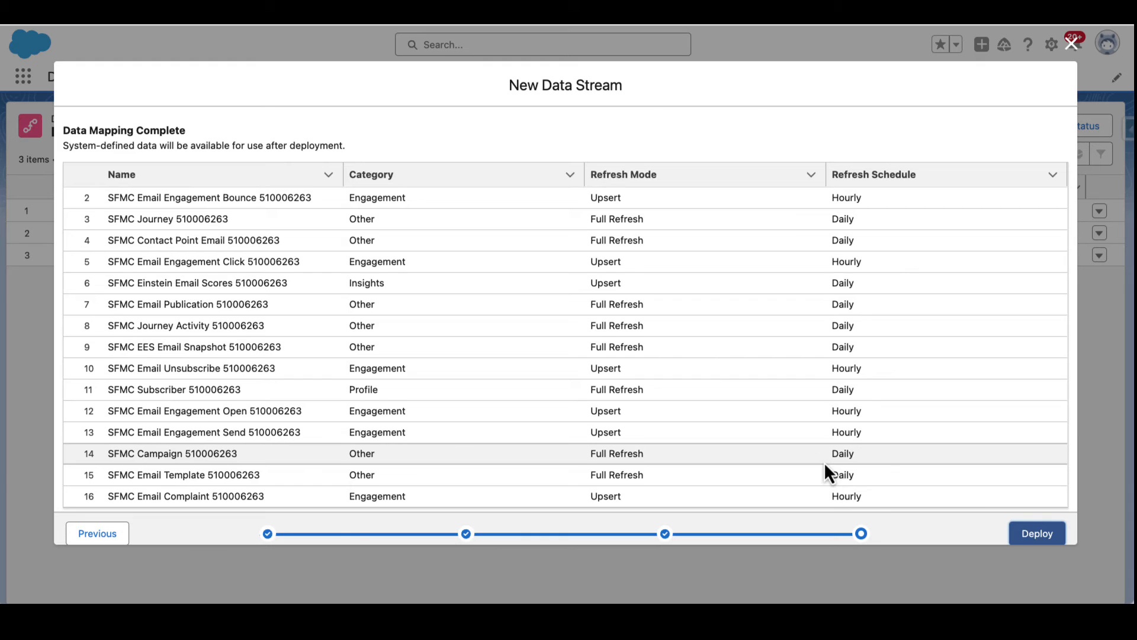
{"action": "scroll", "coordinate": [823, 462], "scroll_direction": "up", "scroll_amount": 2}
{"action": "scroll", "coordinate": [823, 456], "scroll_direction": "up", "scroll_amount": 1}
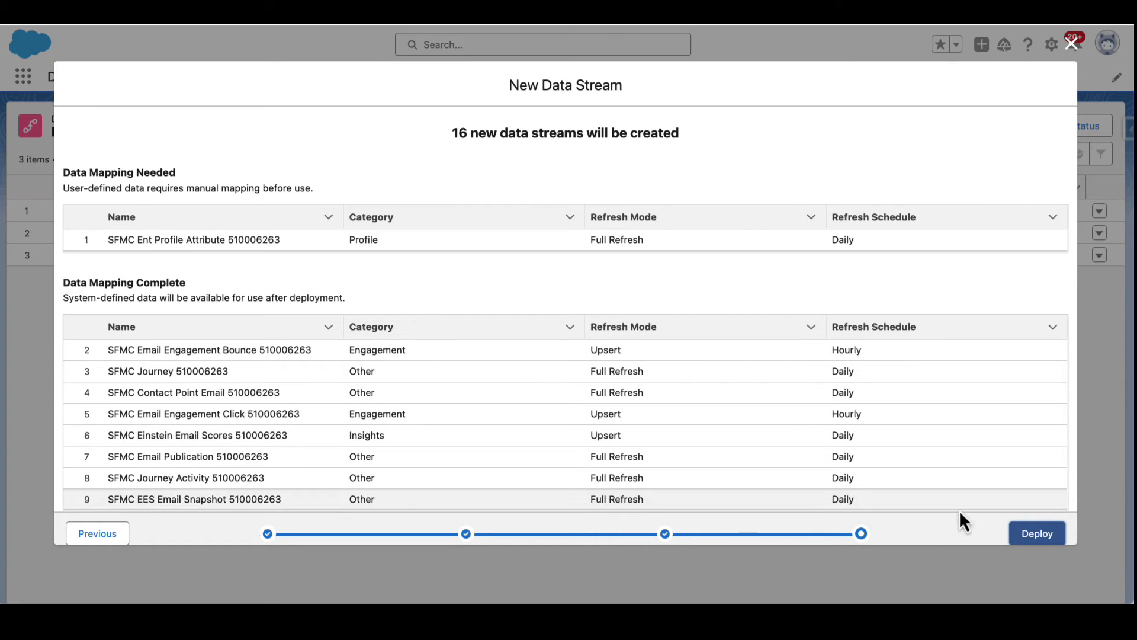
{"action": "left_click", "coordinate": [1028, 536]}
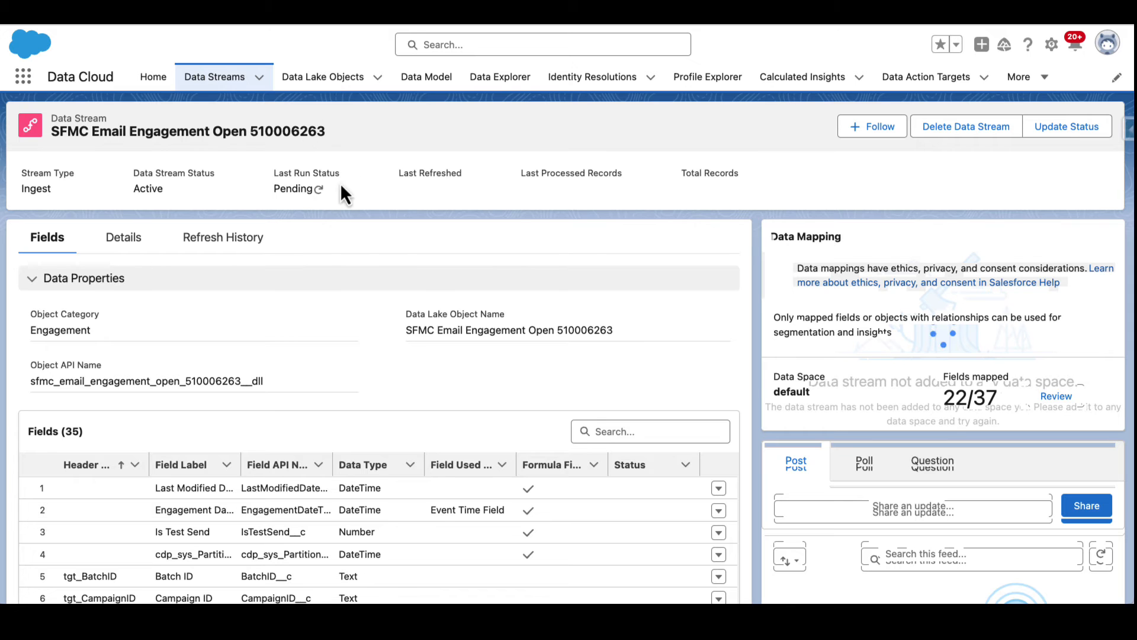
Return to the data streams list and open the SFMC Email Engagement Click 510006263 stream
{"action": "scroll", "coordinate": [311, 197], "scroll_direction": "down", "scroll_amount": 6}
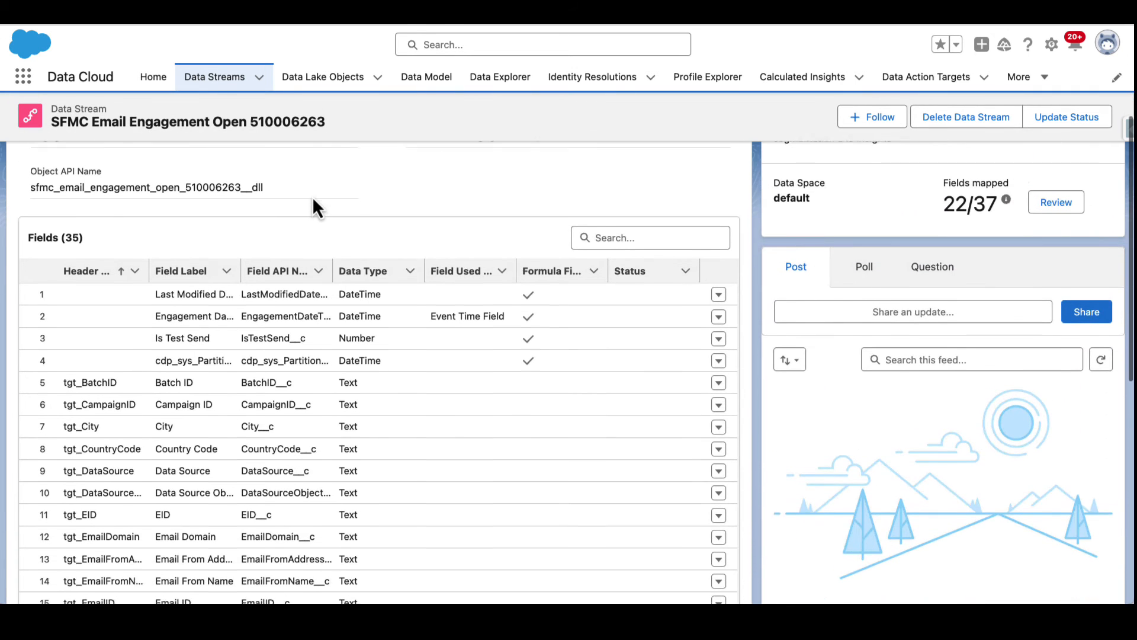
{"action": "scroll", "coordinate": [314, 202], "scroll_direction": "up", "scroll_amount": 6}
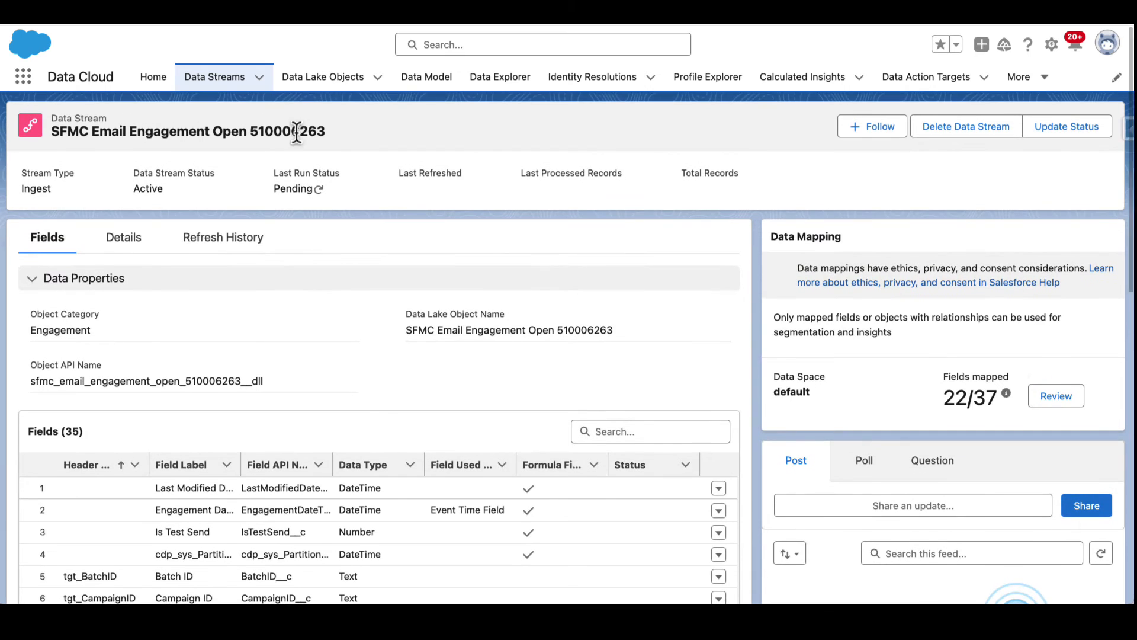
{"action": "left_click", "coordinate": [223, 80]}
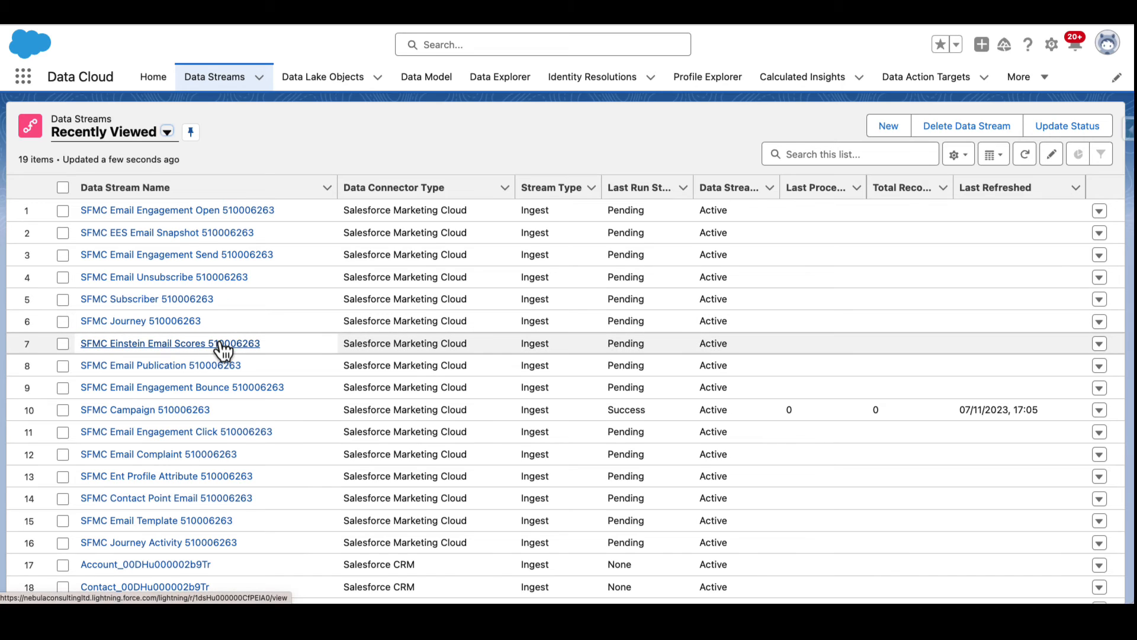
{"action": "left_click", "coordinate": [161, 435]}
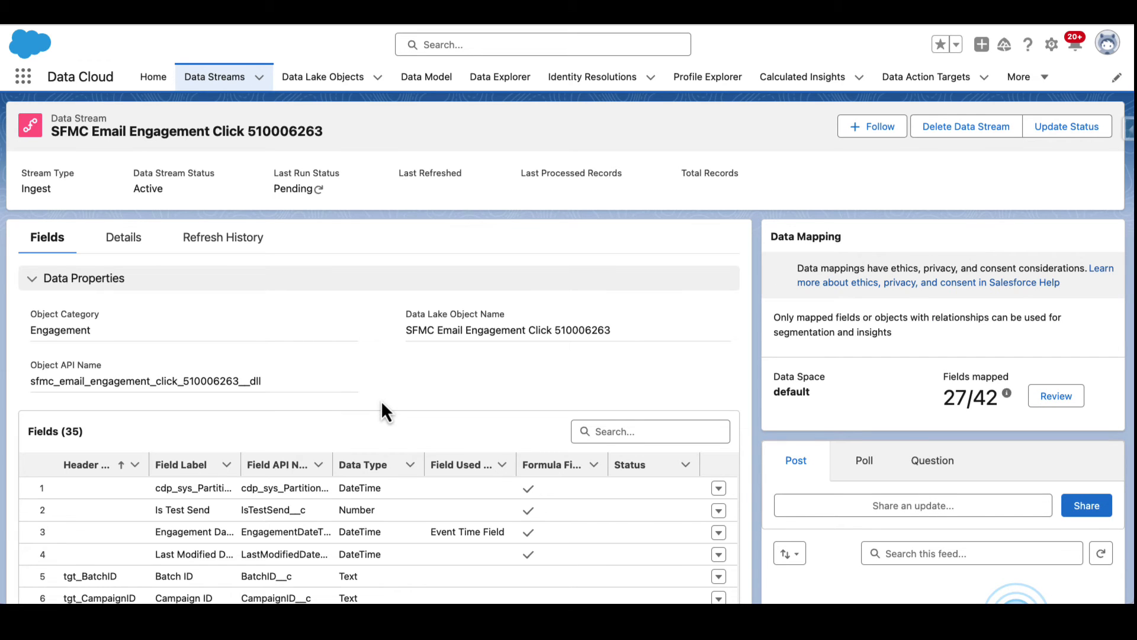
Open the stream's data mapping and examine how its fields map to the data model entities
{"action": "left_click", "coordinate": [1057, 396]}
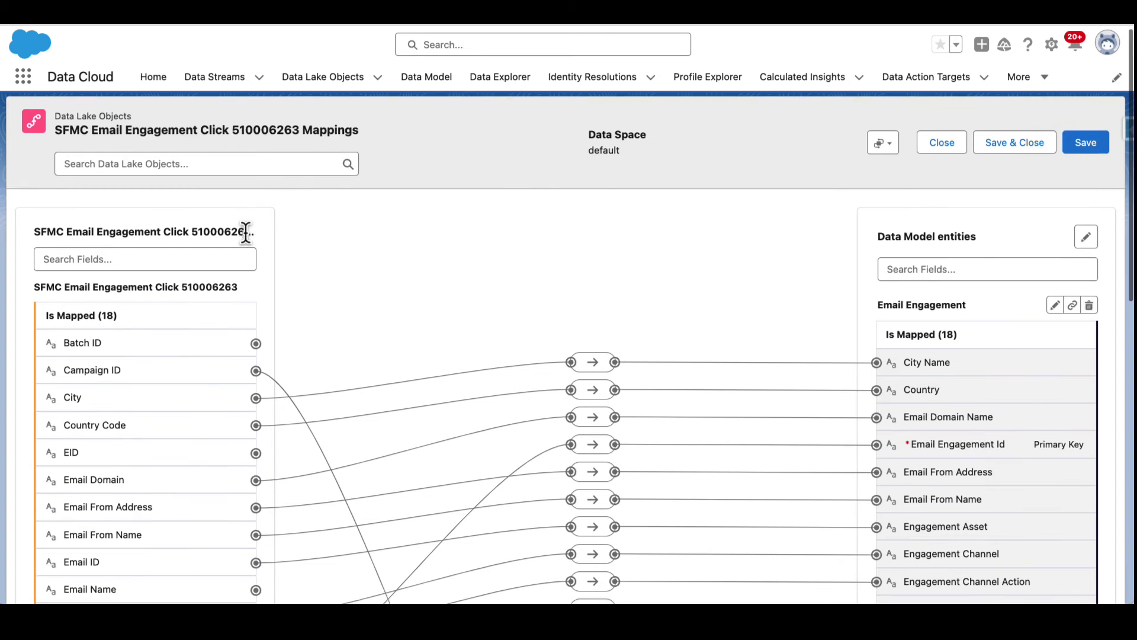
{"action": "scroll", "coordinate": [246, 228], "scroll_direction": "down", "scroll_amount": 3}
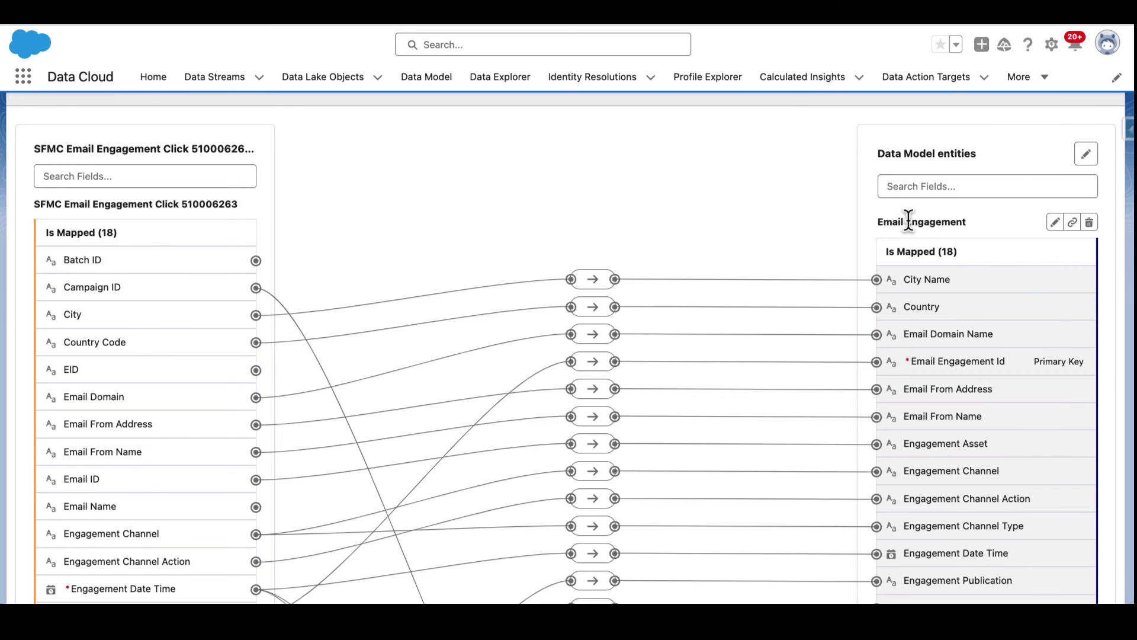
{"action": "scroll", "coordinate": [912, 237], "scroll_direction": "down", "scroll_amount": 3}
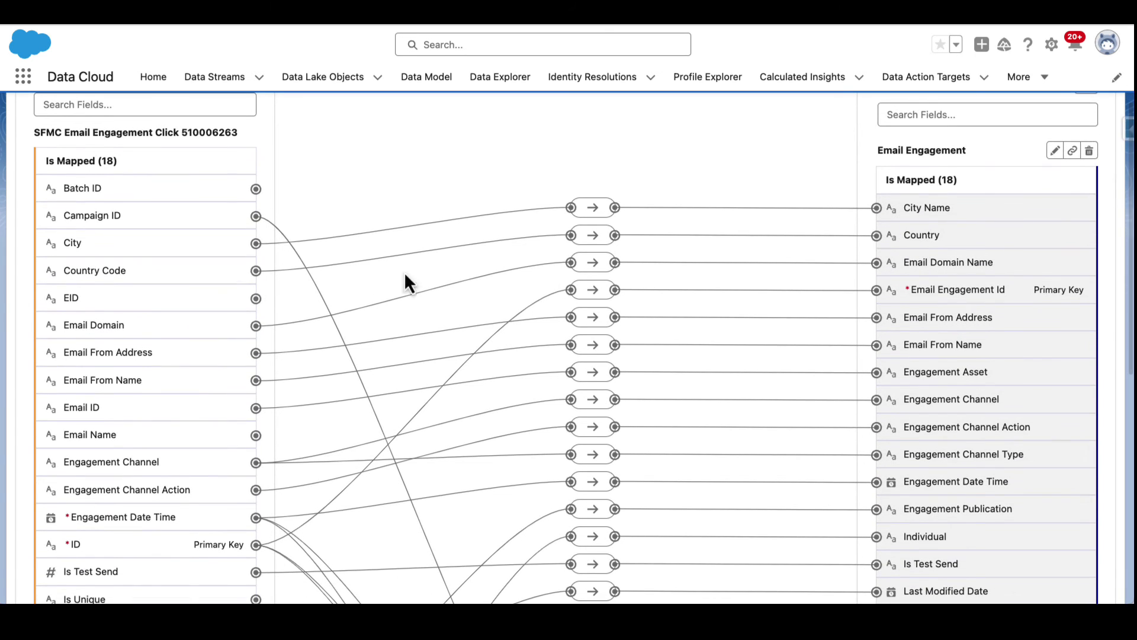
{"action": "scroll", "coordinate": [497, 198], "scroll_direction": "down", "scroll_amount": 15}
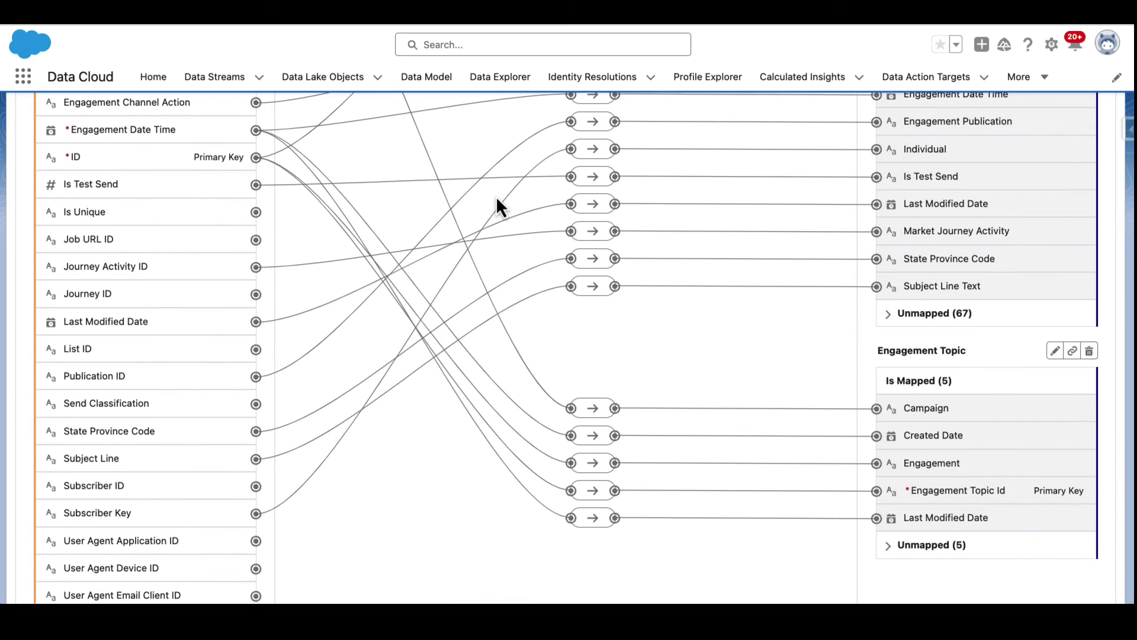
{"action": "scroll", "coordinate": [497, 197], "scroll_direction": "down", "scroll_amount": 4}
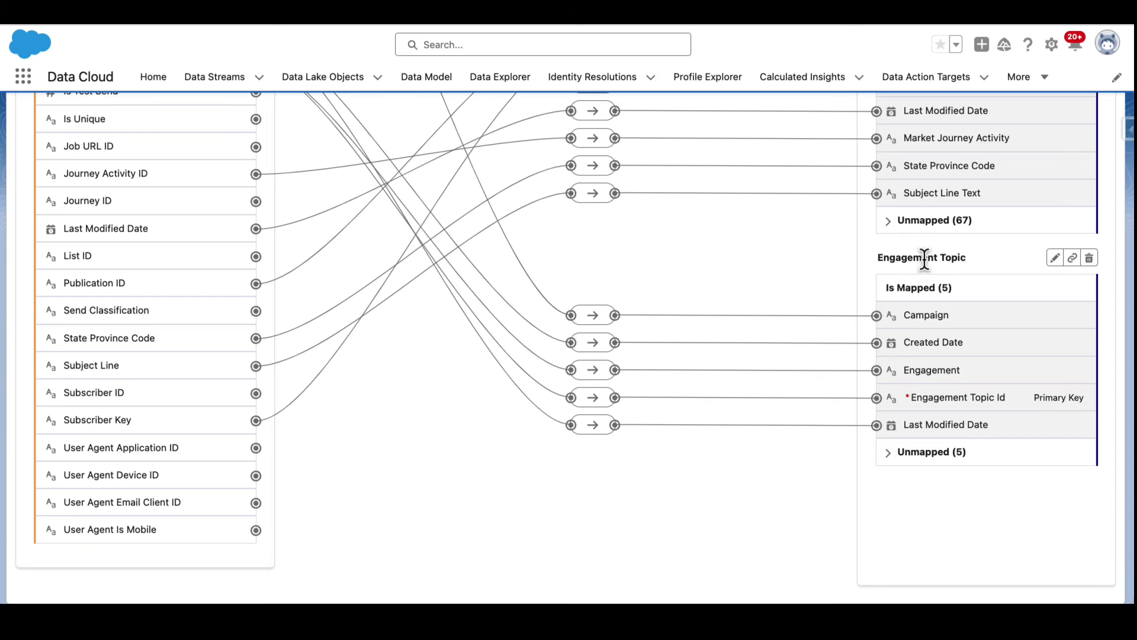
{"action": "scroll", "coordinate": [927, 287], "scroll_direction": "up", "scroll_amount": 20}
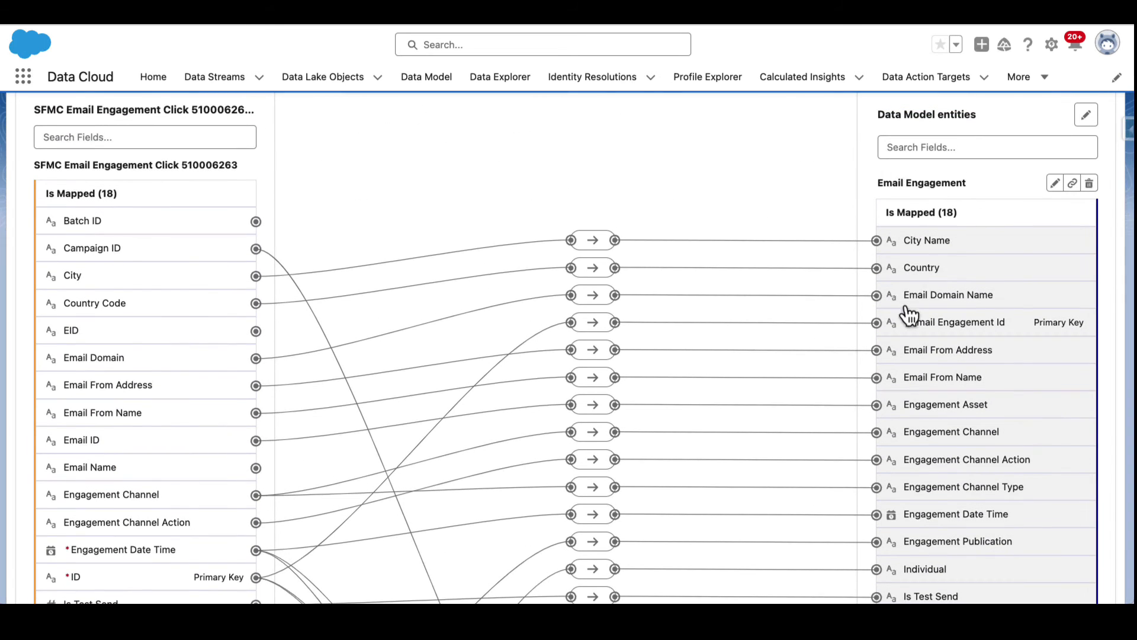
{"action": "scroll", "coordinate": [833, 315], "scroll_direction": "up", "scroll_amount": 3}
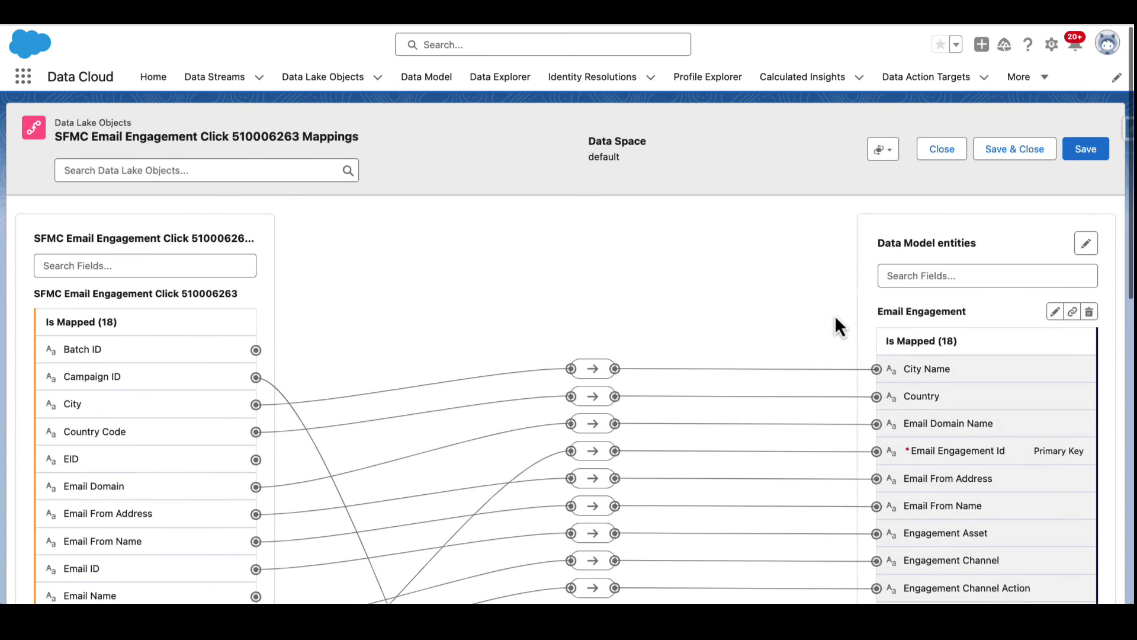
Return to the data streams list, open the SFMC Subscriber 510006263 stream's mappings and examine how its fields map to data model entities
{"action": "left_click", "coordinate": [225, 76]}
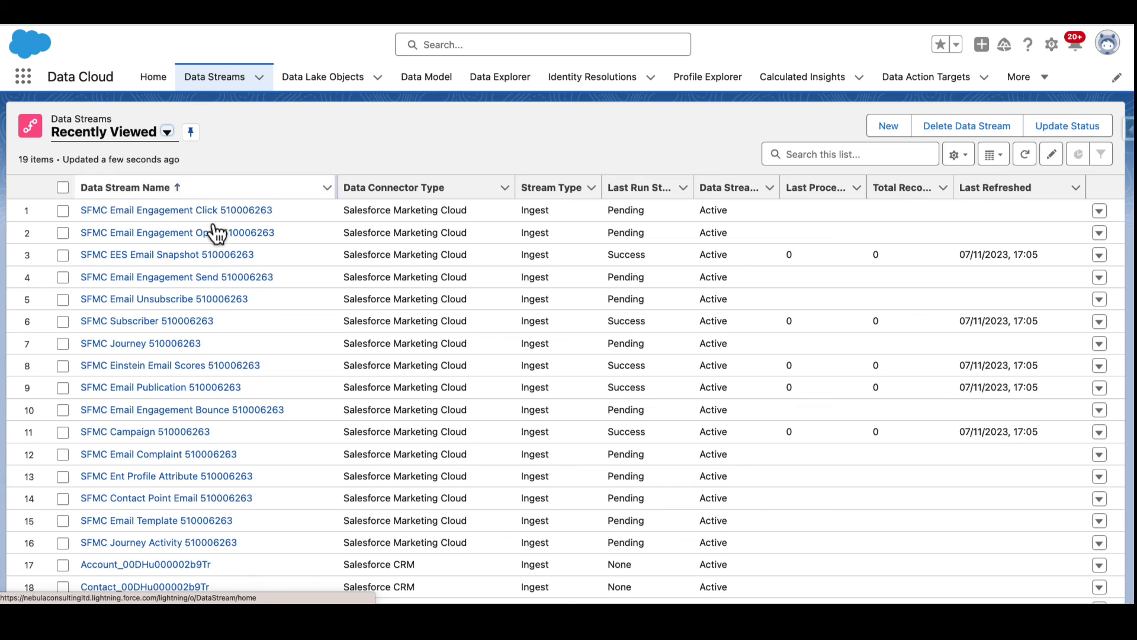
{"action": "scroll", "coordinate": [162, 301], "scroll_direction": "down", "scroll_amount": 1}
{"action": "left_click", "coordinate": [160, 323]}
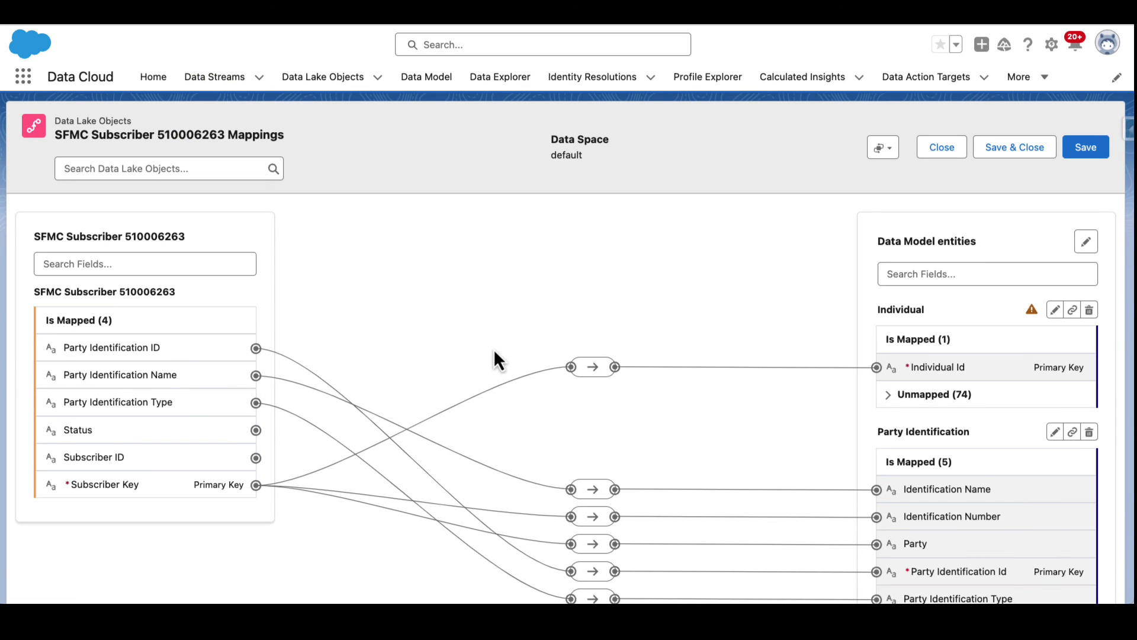
{"action": "scroll", "coordinate": [860, 308], "scroll_direction": "down", "scroll_amount": 2}
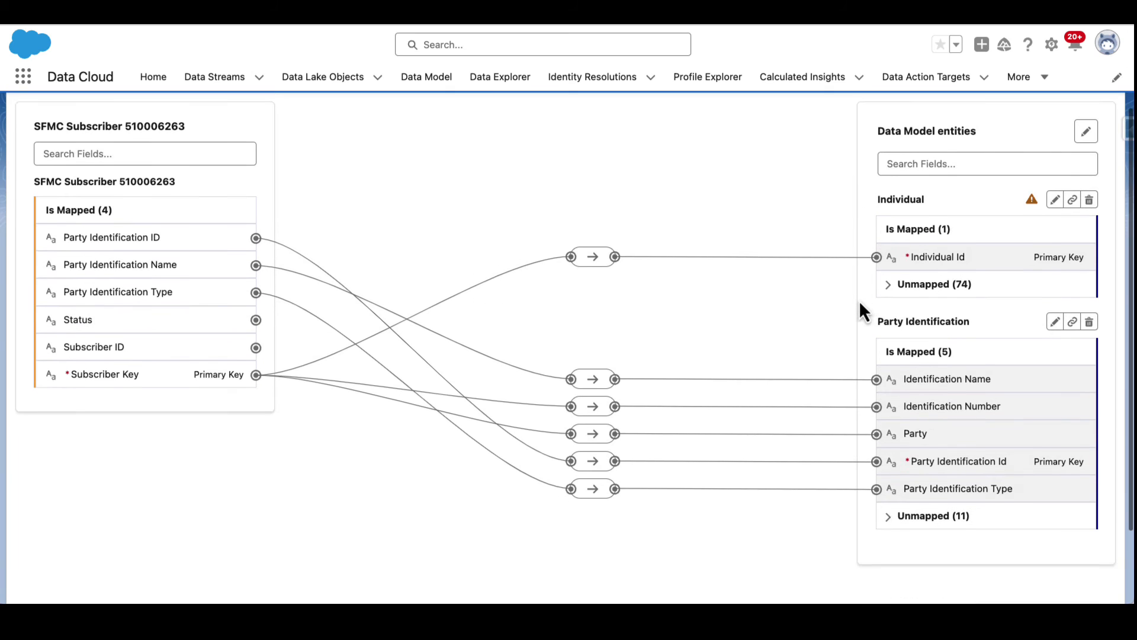
{"action": "scroll", "coordinate": [860, 307], "scroll_direction": "down", "scroll_amount": 1}
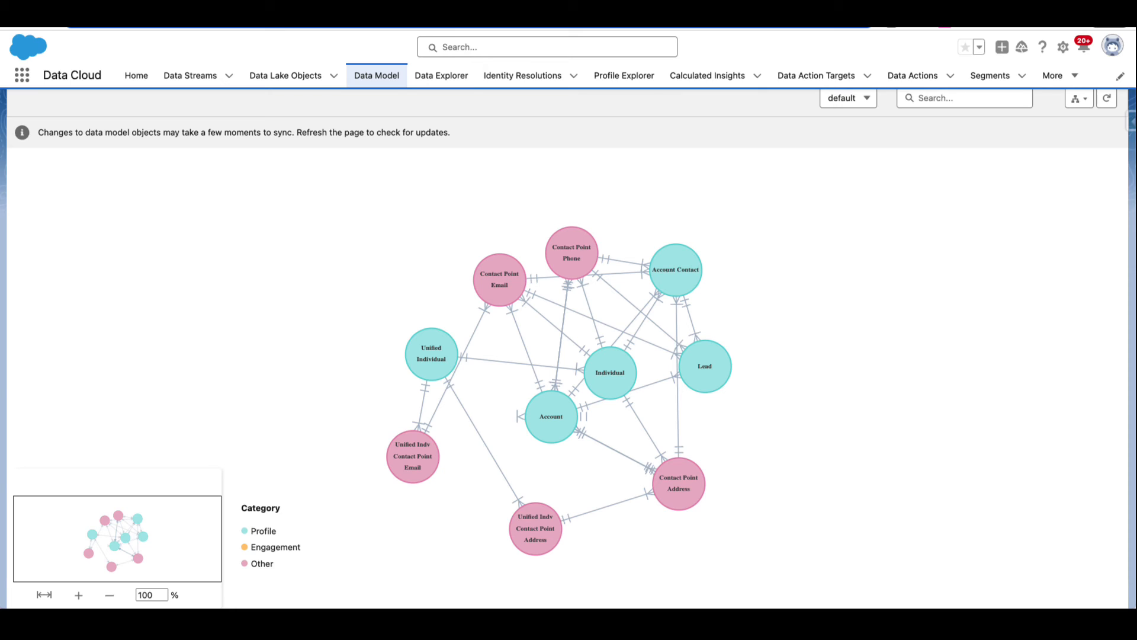
Refresh the Data Model Objects graph and examine the relationships between the data model objects
{"action": "scroll", "coordinate": [1081, 181], "scroll_direction": "up", "scroll_amount": 1}
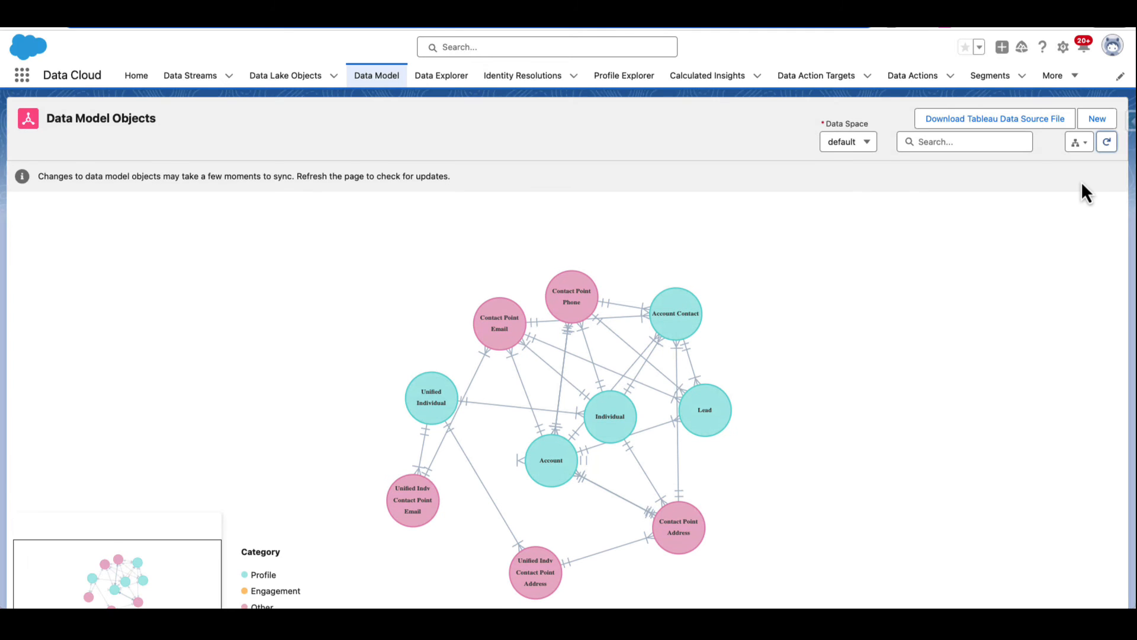
{"action": "left_click", "coordinate": [1107, 143]}
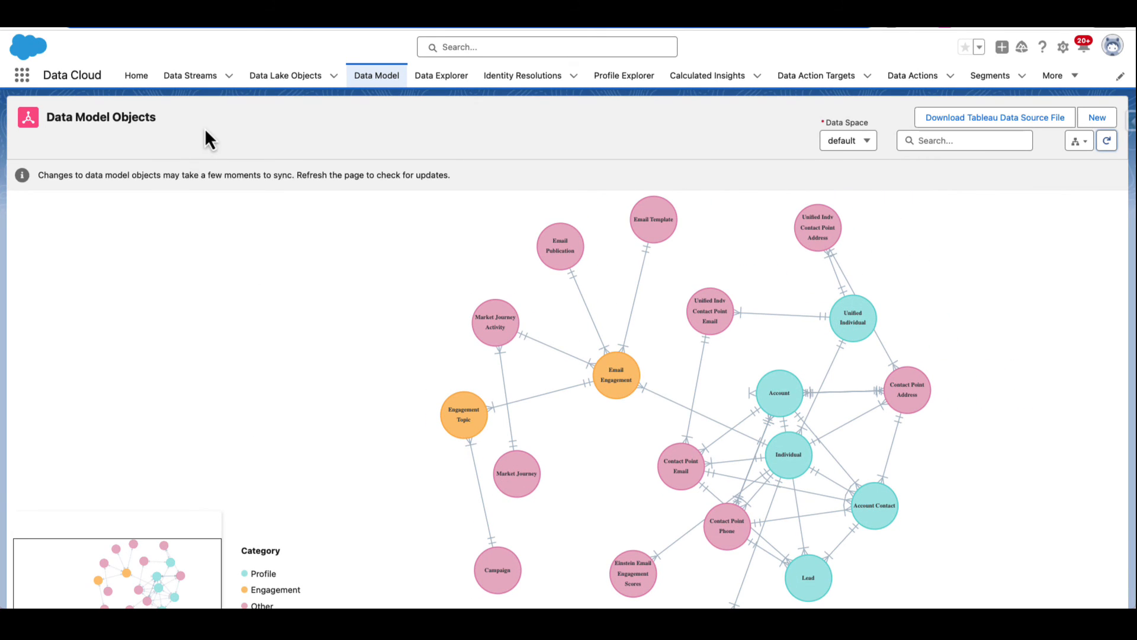
{"action": "scroll", "coordinate": [204, 125], "scroll_direction": "down", "scroll_amount": 1}
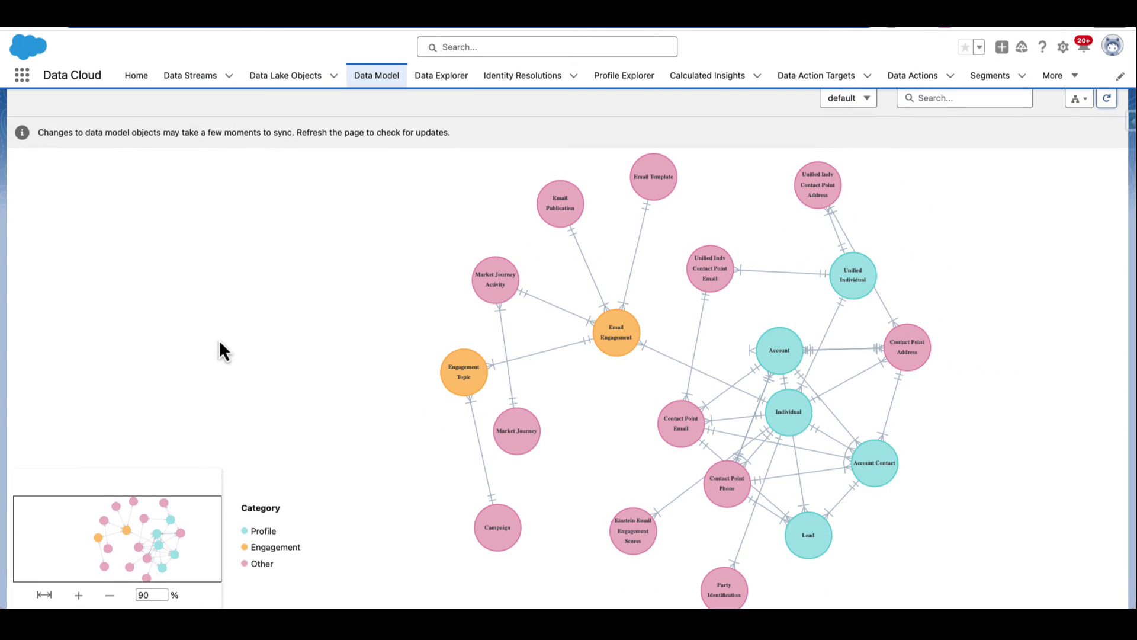